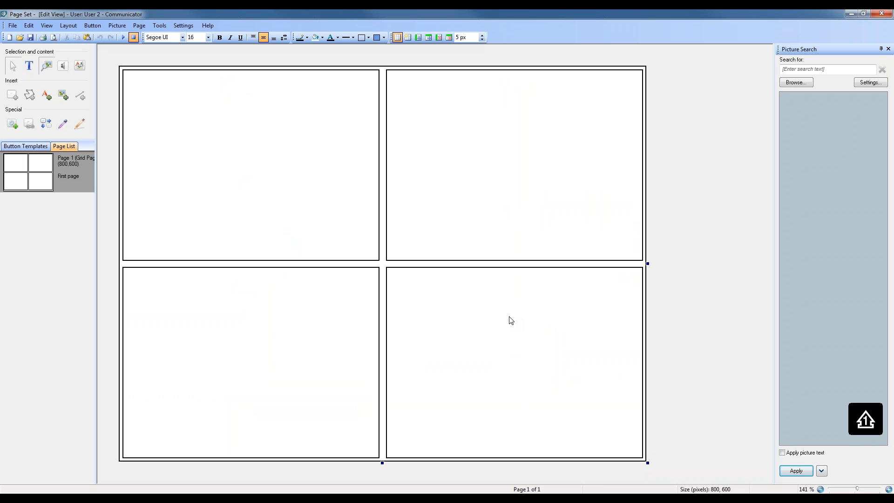
Label the page's upper-left grid button with "Hi my name is" followed by the person's first name
click(320, 133)
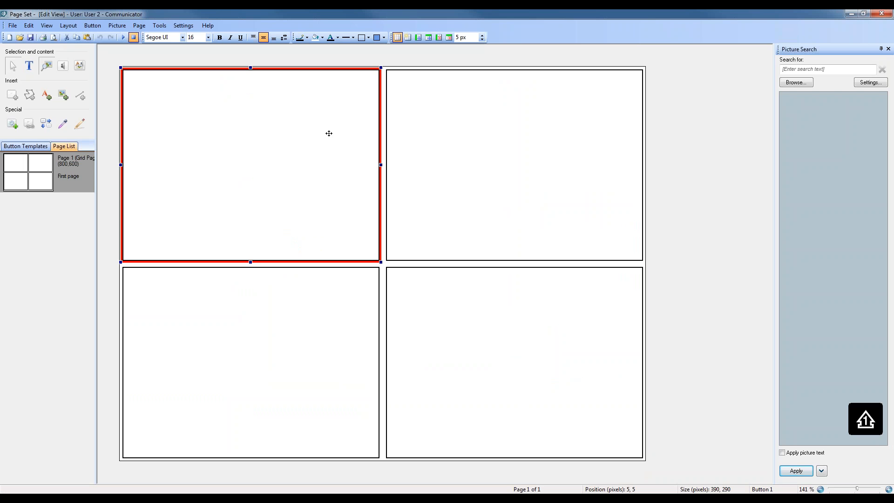
click(31, 69)
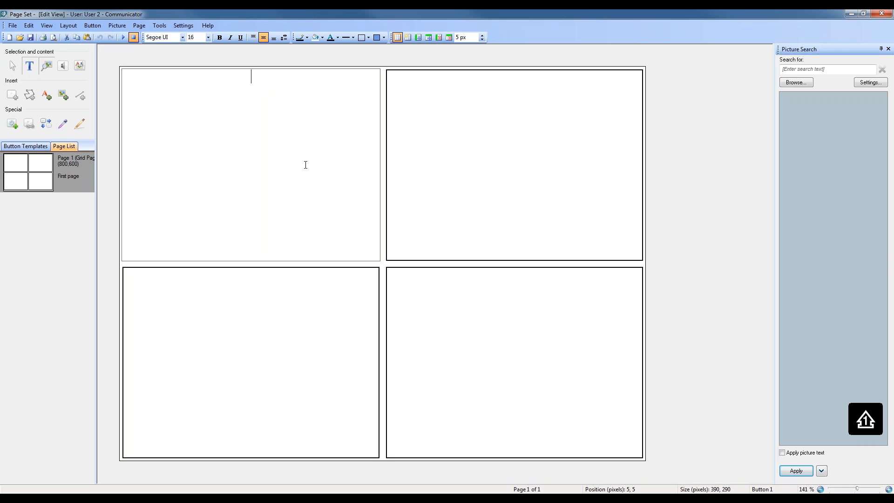
text(Hi my name is Chris)
click(268, 285)
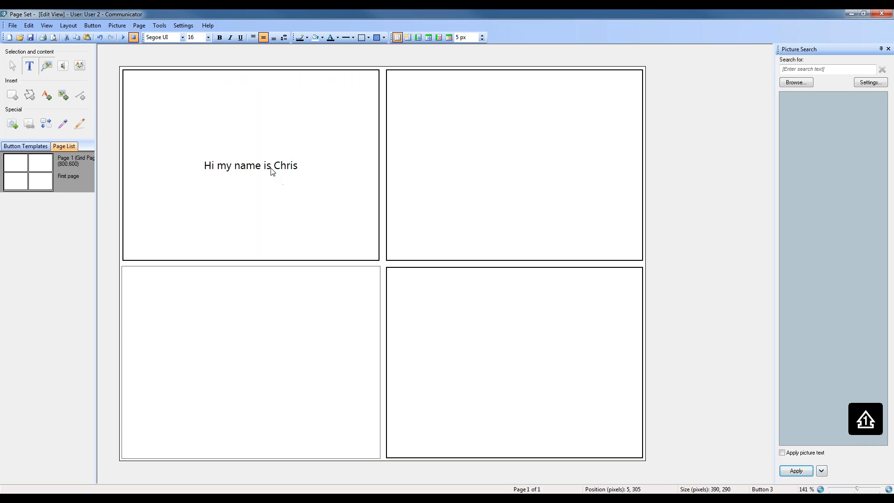
Set the font size of the upper-left button's greeting text to 28
click(280, 168)
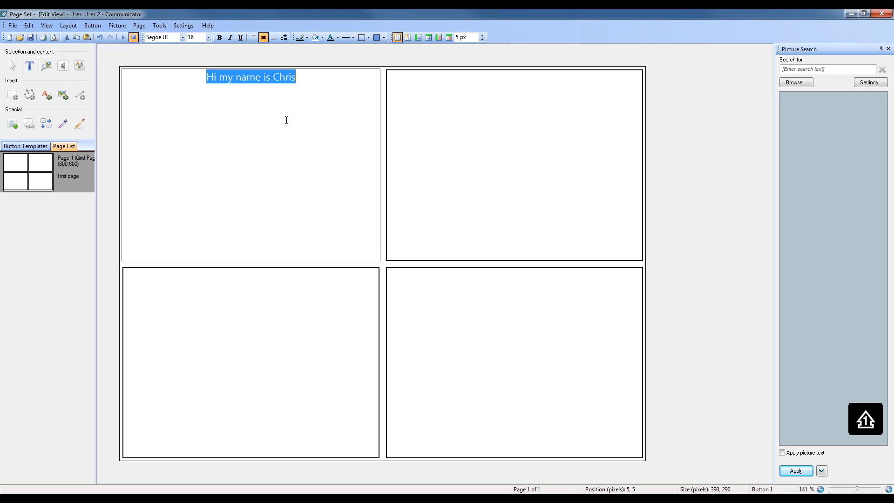
click(280, 299)
click(279, 214)
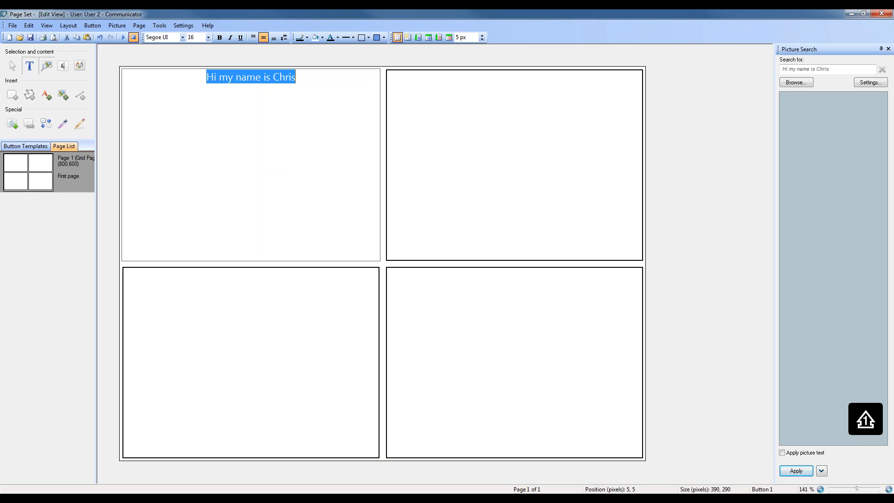
click(208, 37)
click(197, 99)
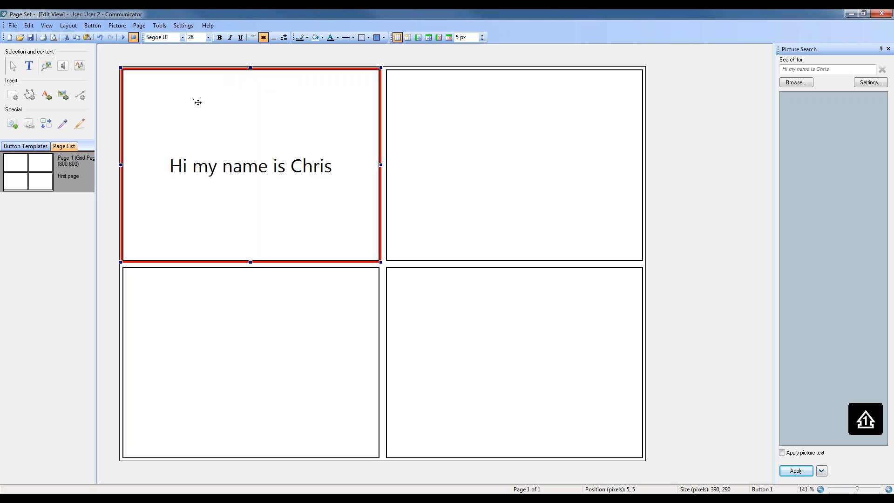
Set the greeting button's click sound type to Sound file and browse for the file
click(64, 66)
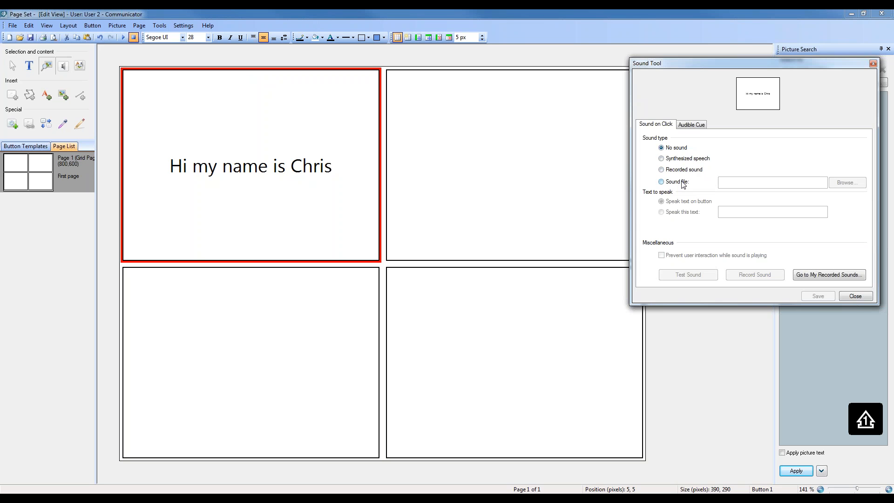
drag(759, 65, 710, 63)
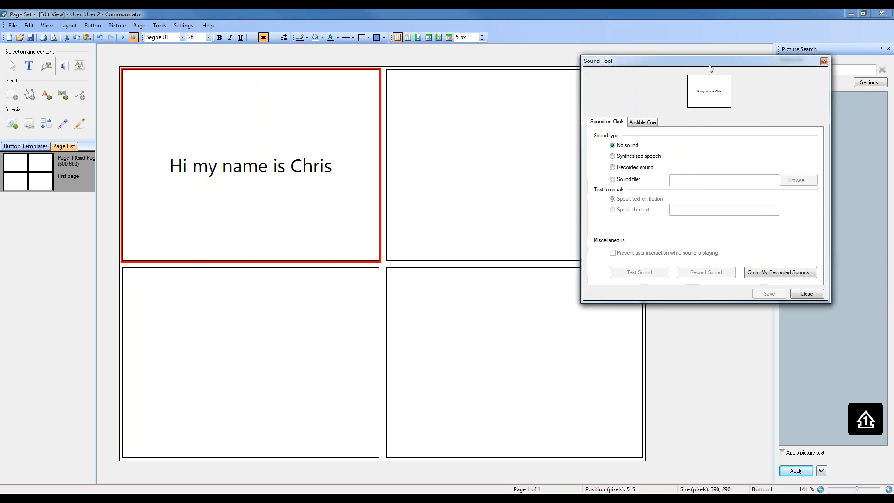
click(628, 182)
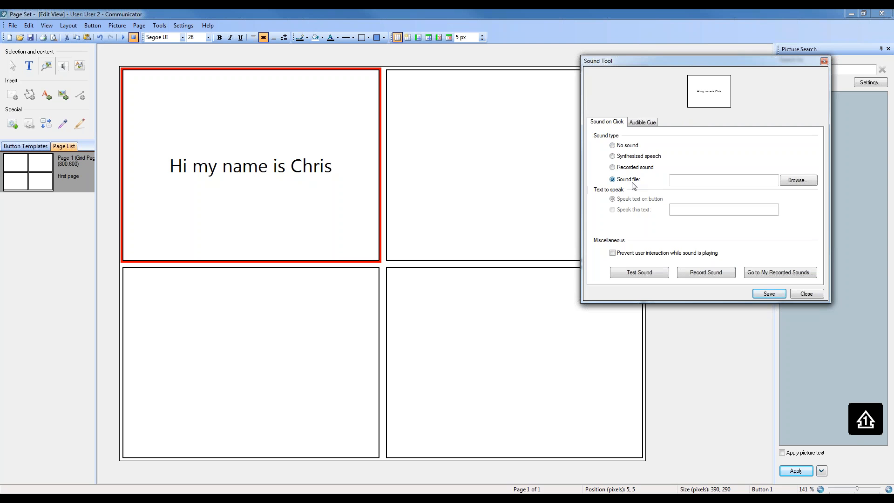
click(798, 181)
drag(687, 78, 610, 106)
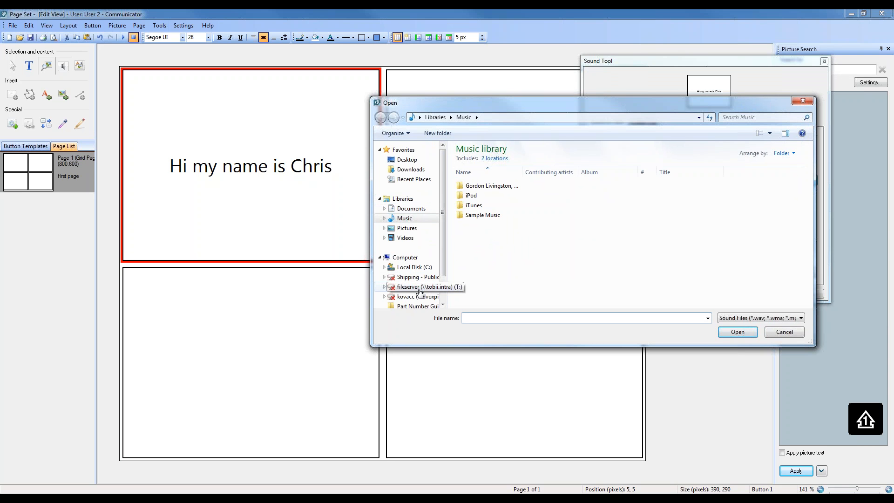
Load the name-introduction greeting recording from the Sounds folder on the Desktop as the button's sound file
scroll(443, 265, down, 1)
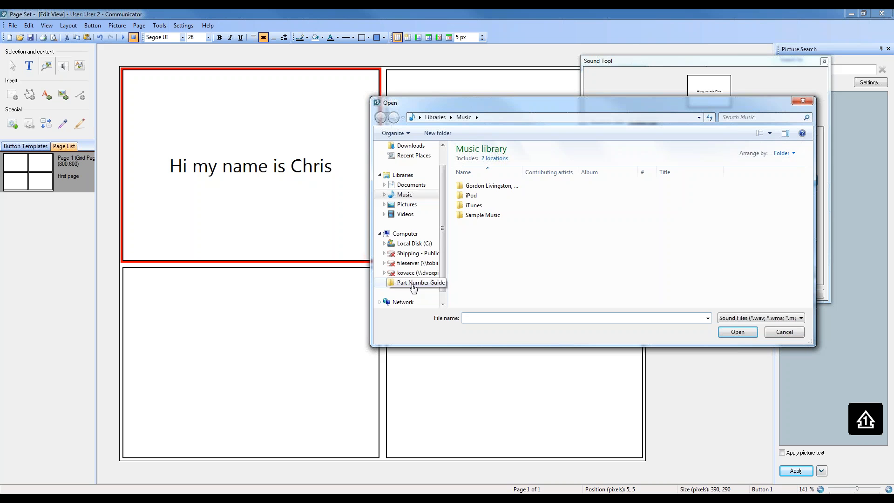
scroll(440, 231, up, 2)
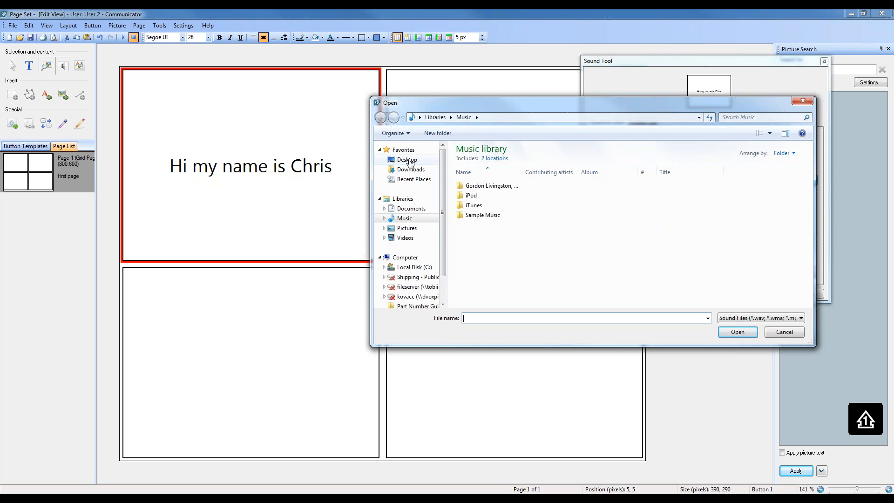
click(409, 161)
click(480, 241)
double_click(480, 240)
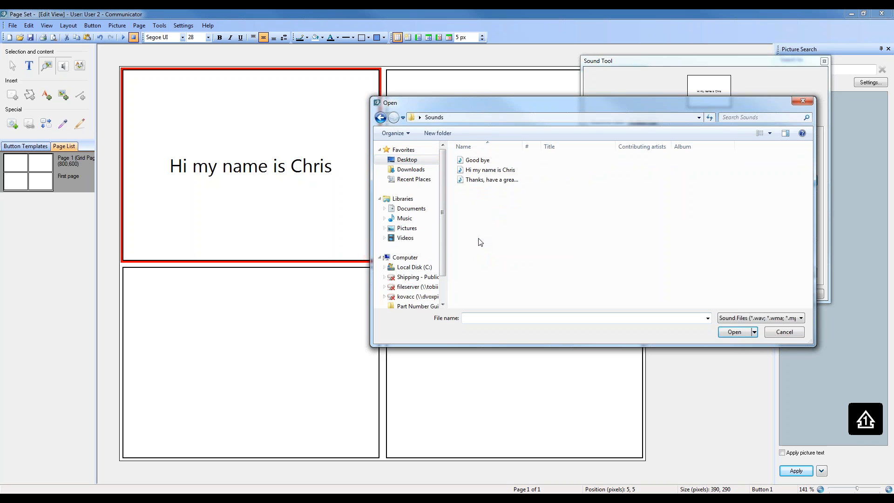
click(497, 171)
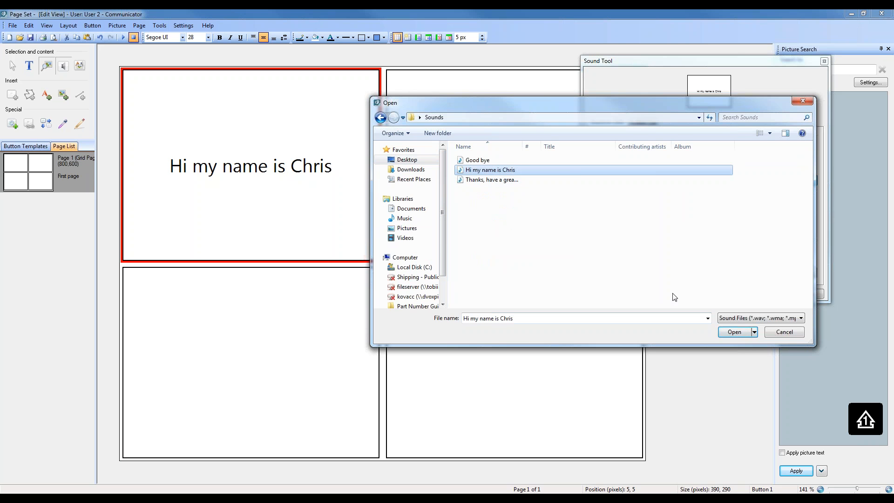
click(739, 334)
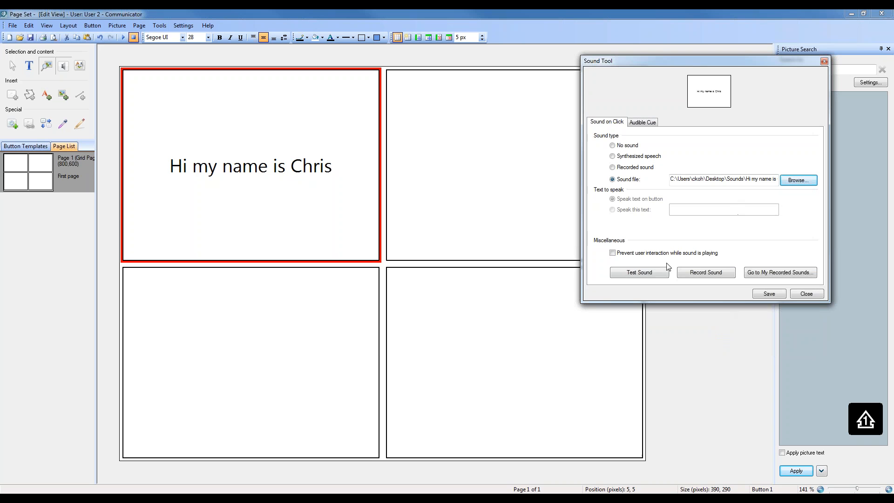
Test the greeting button's sound and save the sound setting
click(640, 274)
click(640, 276)
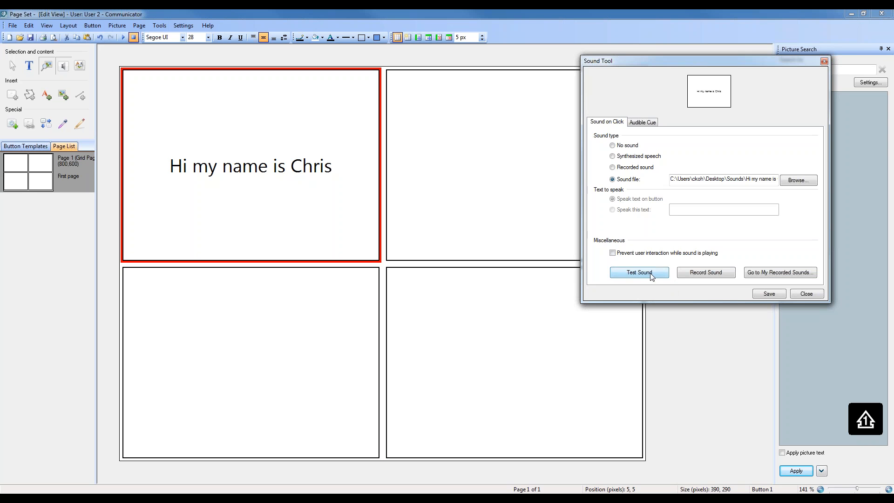
click(774, 296)
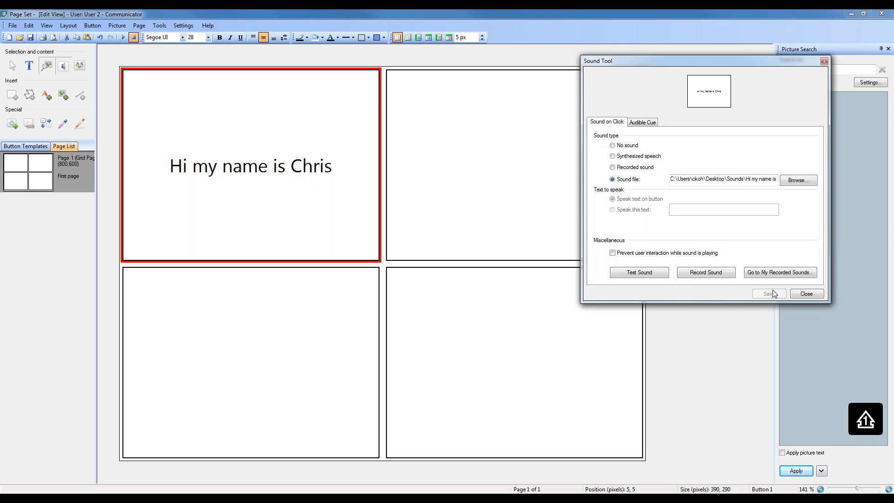
click(807, 294)
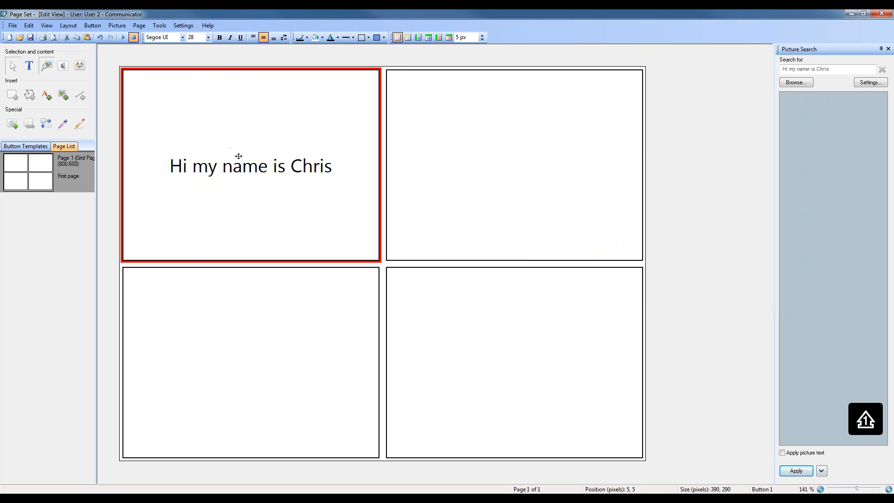
Label the page's upper-right grid button "Good bye"
click(466, 157)
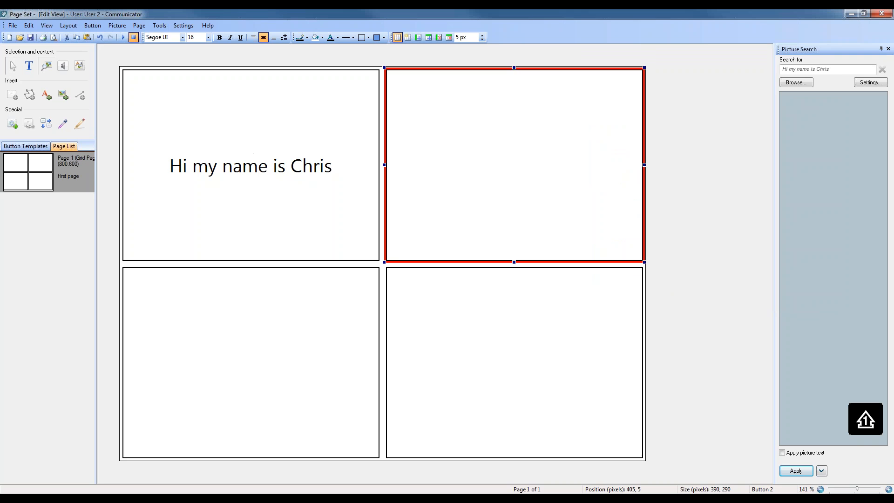
click(29, 67)
text(Good)
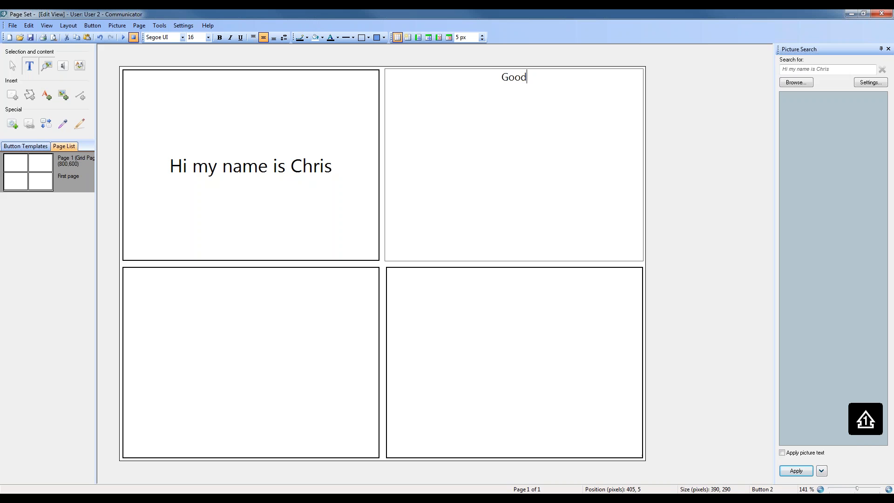
text( bye)
click(515, 322)
Set the font size of the "Good bye" text to 28
click(515, 165)
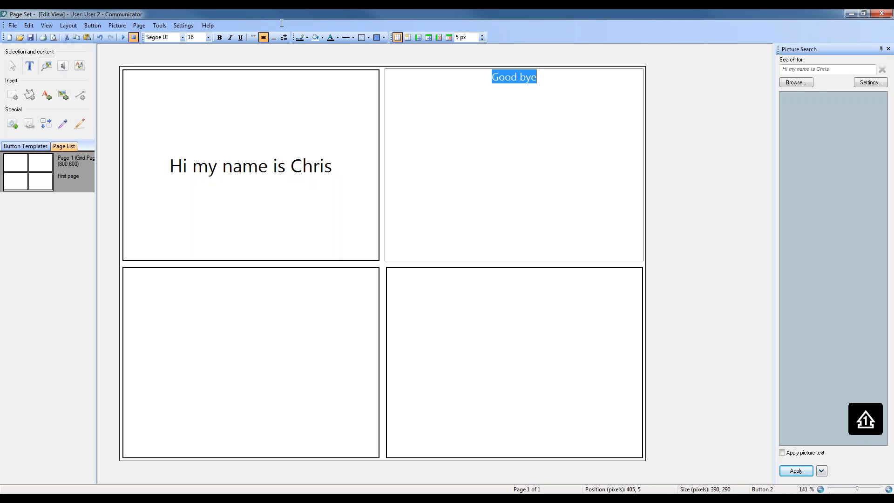
click(209, 37)
click(192, 96)
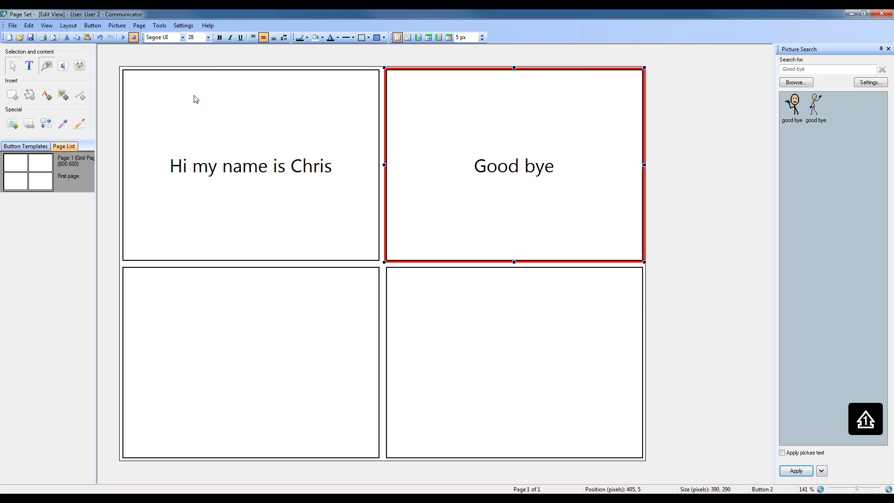
Assign the sound file "Good bye" from the Sounds folder to the upper-right button, testing it before saving
click(63, 65)
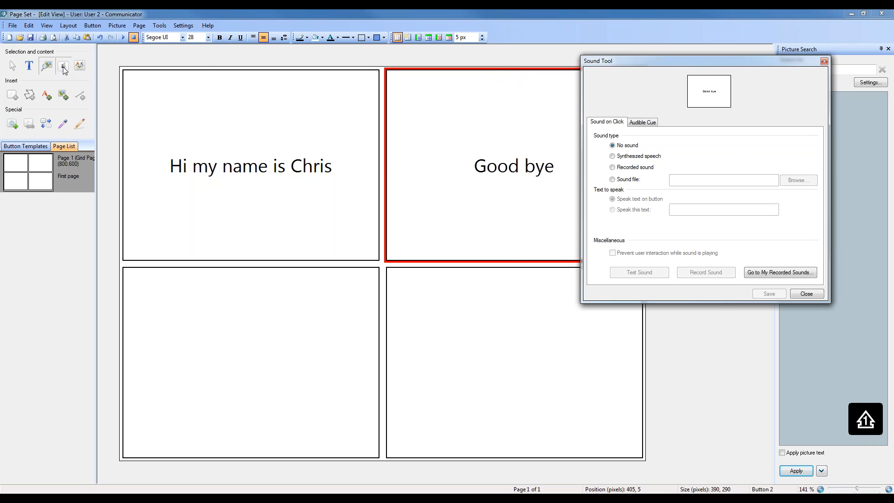
click(622, 182)
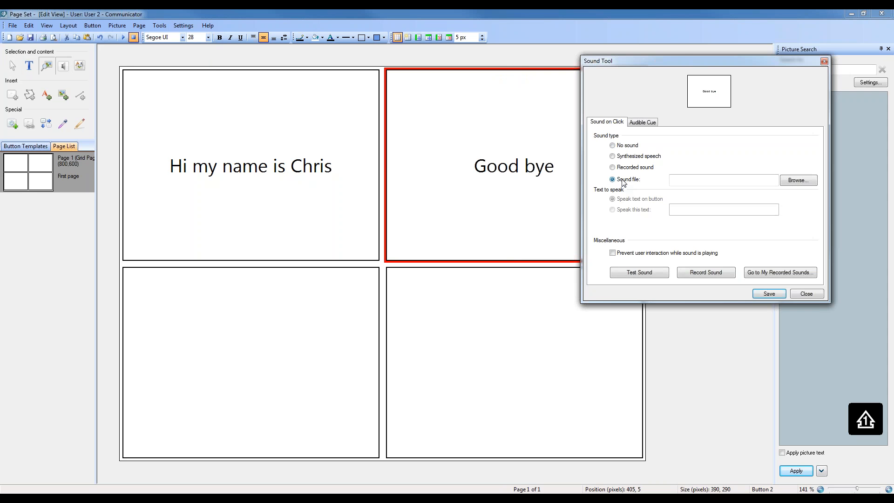
click(798, 180)
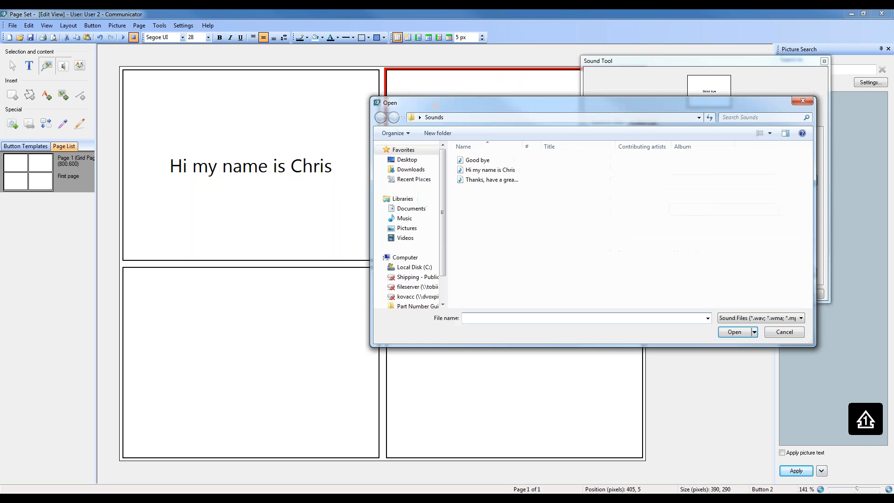
double_click(480, 161)
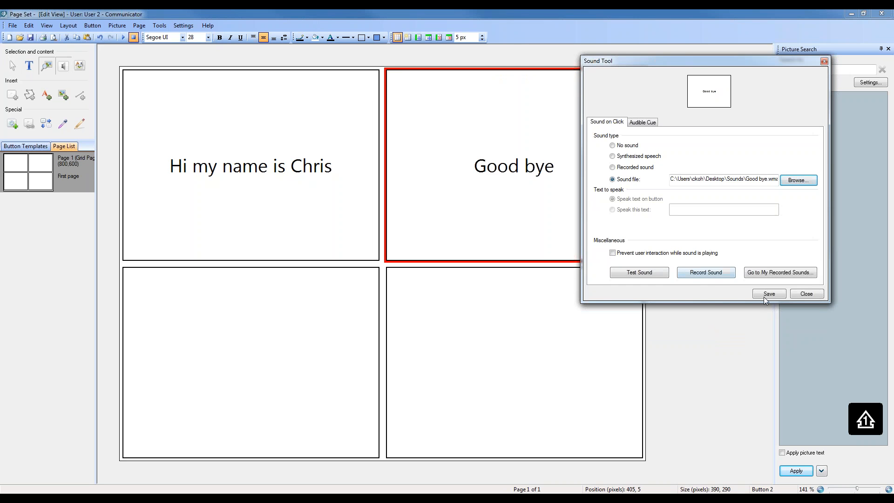
click(651, 275)
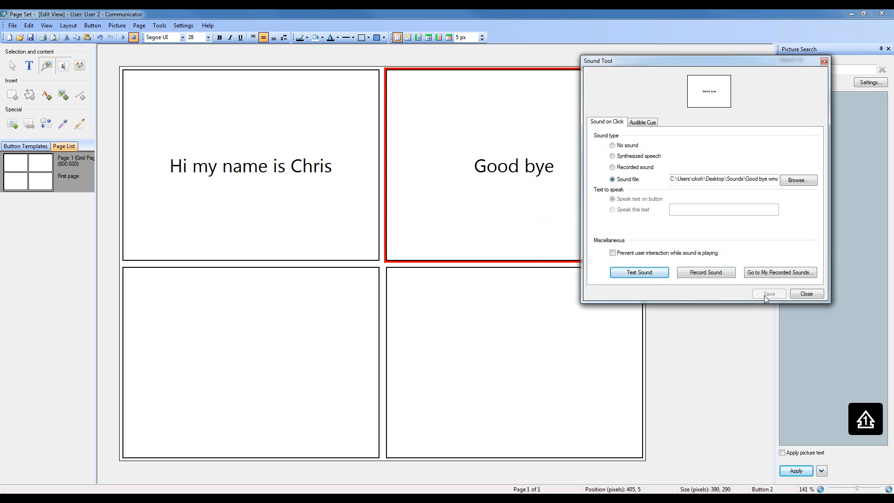
click(814, 296)
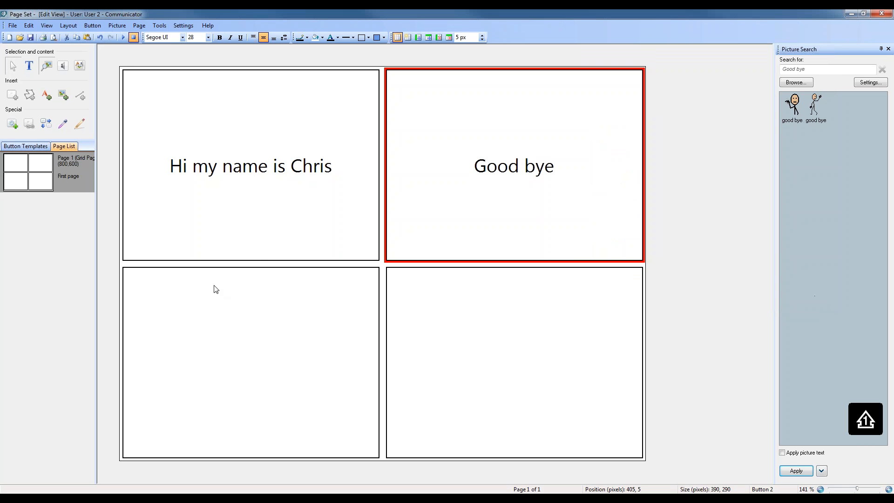
Assign the sound file "Thanks, have a great day!" to the page's lower-left button, testing it before saving
click(211, 298)
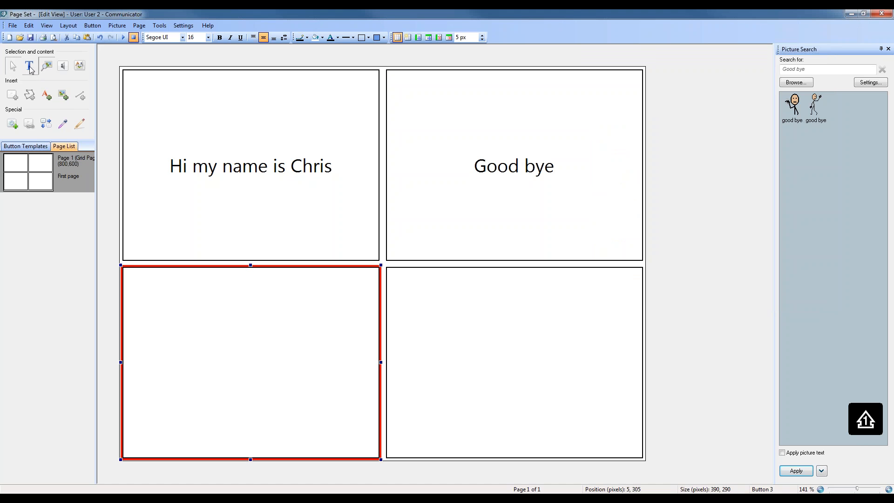
click(63, 68)
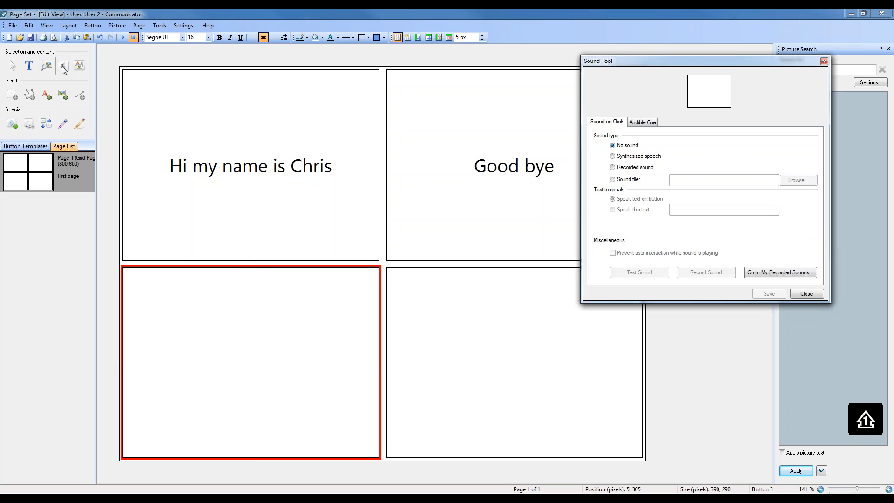
click(613, 179)
click(794, 181)
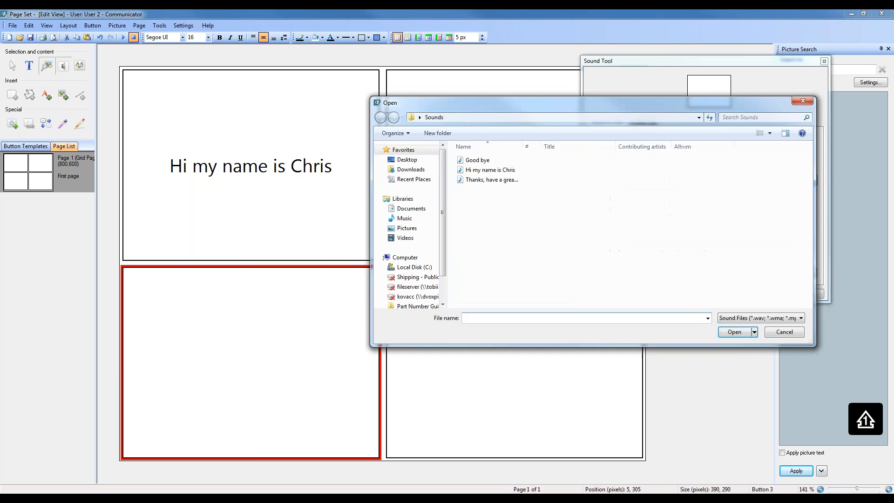
drag(523, 146, 583, 147)
click(515, 180)
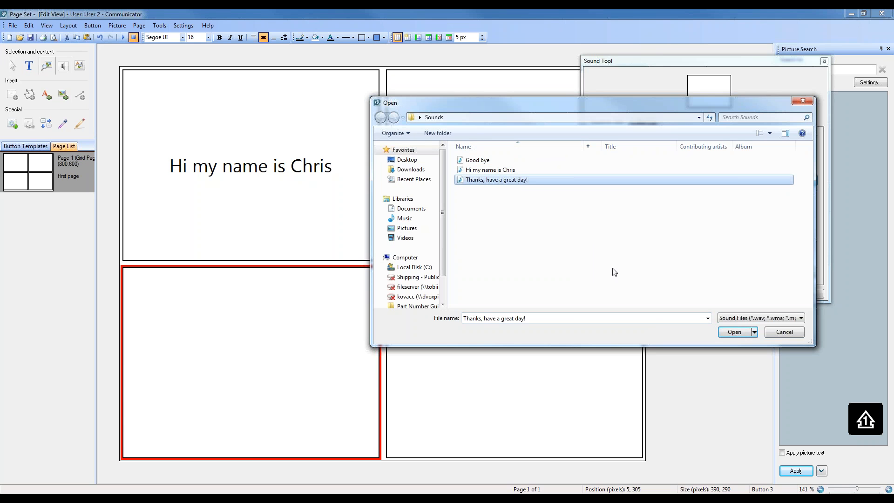
click(726, 331)
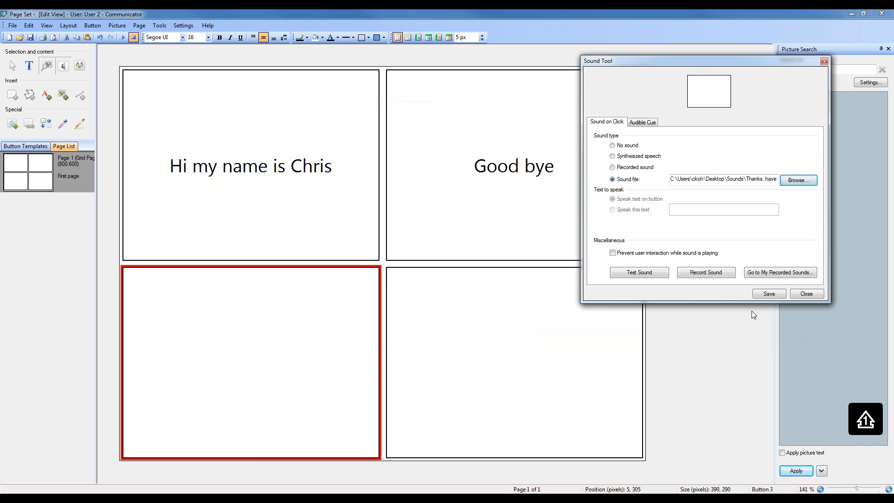
click(650, 275)
click(775, 295)
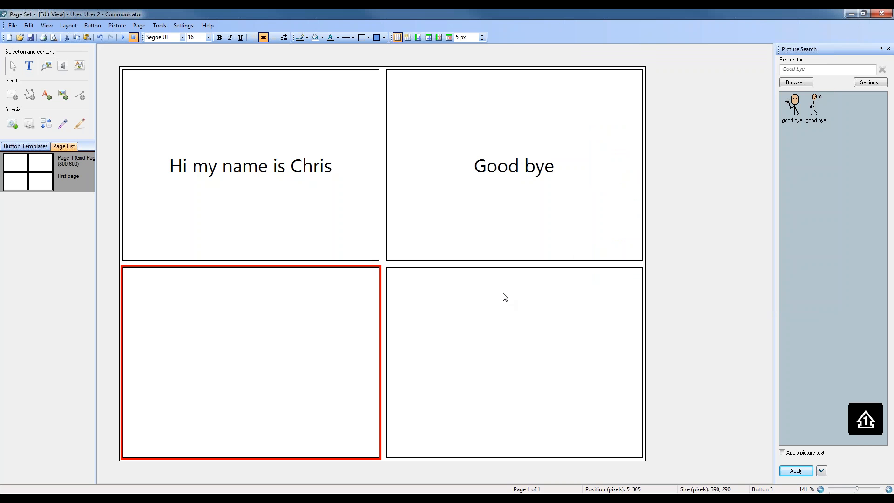
Label the page's lower-left grid button "Thanks, have a great day!" and set its font size to 28
click(29, 66)
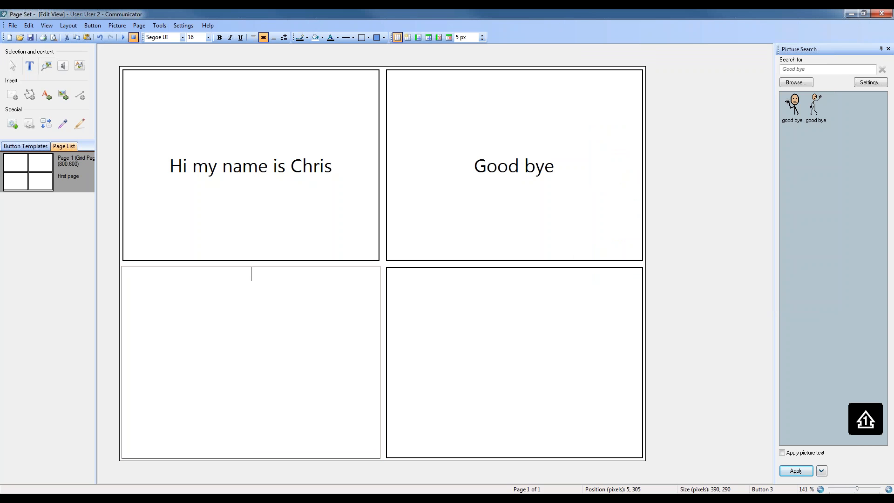
text(Thanks, have a great day!)
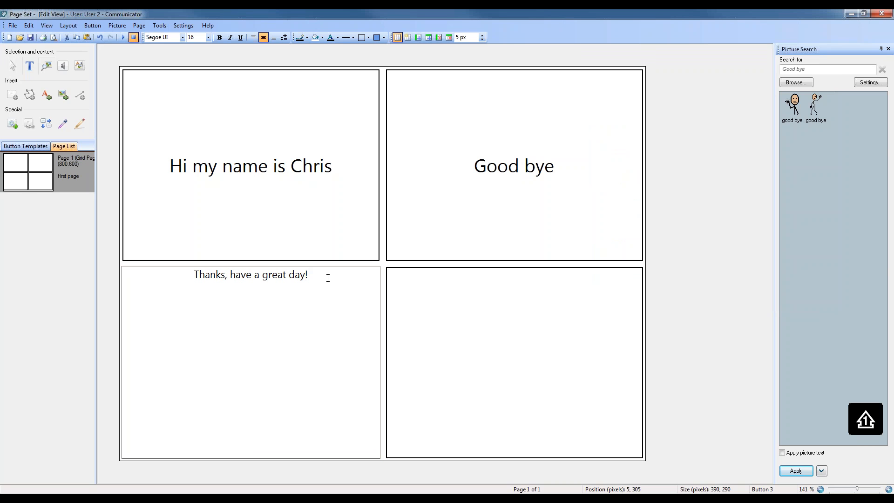
drag(324, 275, 193, 275)
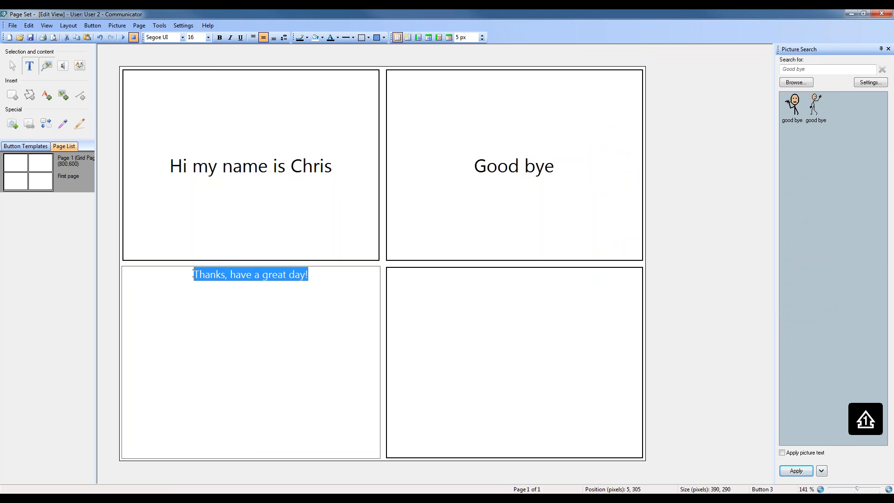
click(208, 37)
click(192, 96)
Open the Link Tool for the page's empty lower-right button and move its window clear of that button
click(514, 345)
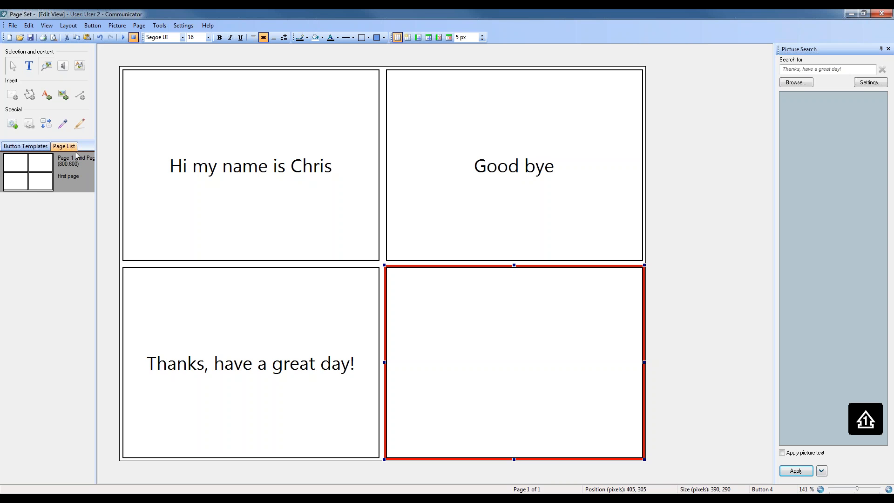
click(29, 124)
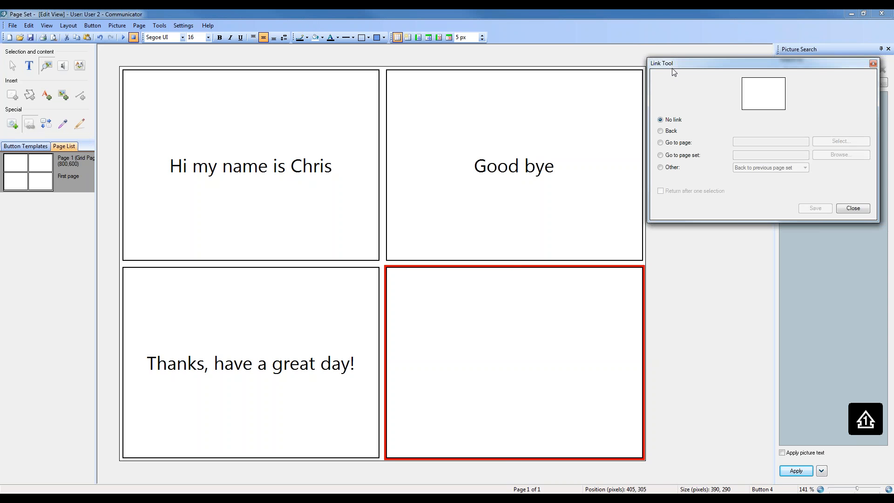
drag(686, 66, 567, 96)
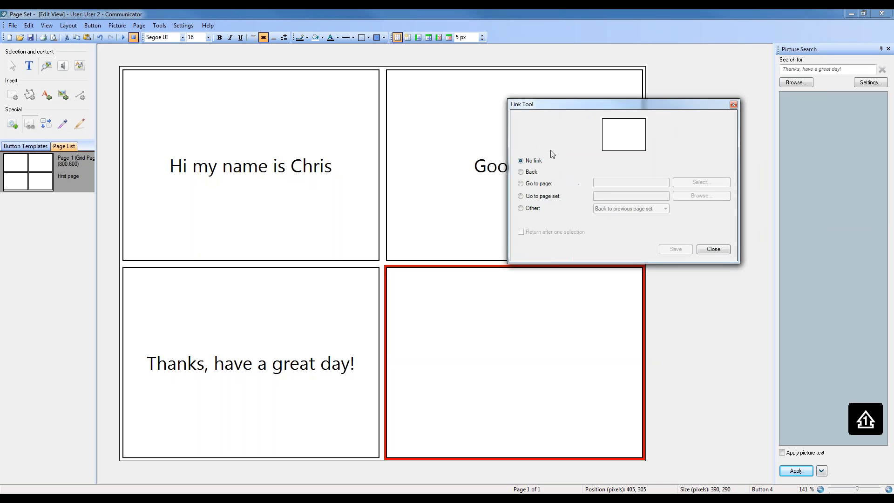
click(523, 186)
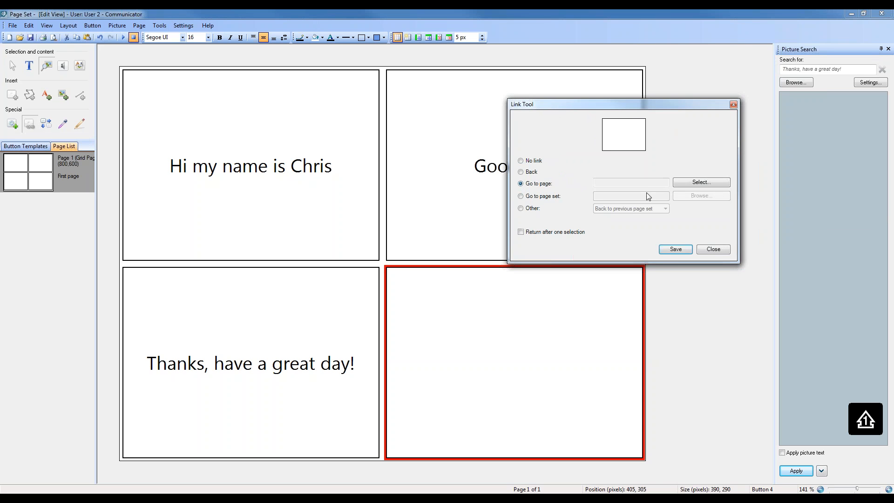
click(682, 184)
click(750, 78)
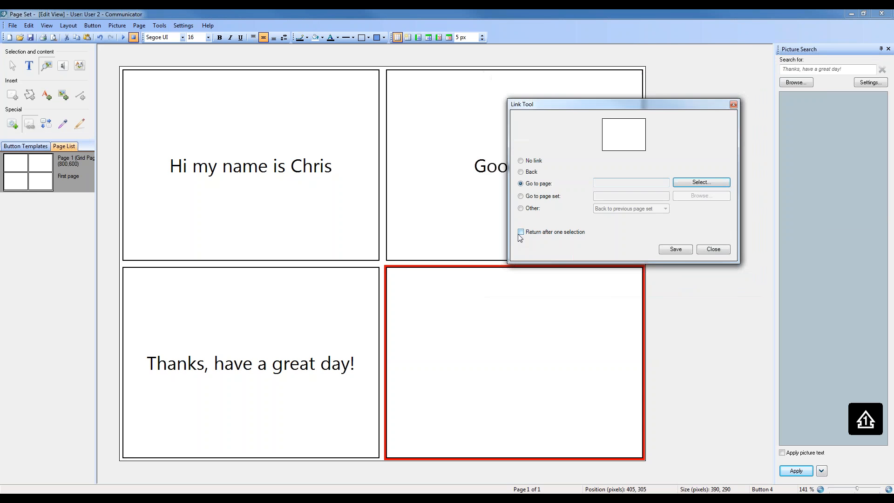
click(530, 197)
click(695, 198)
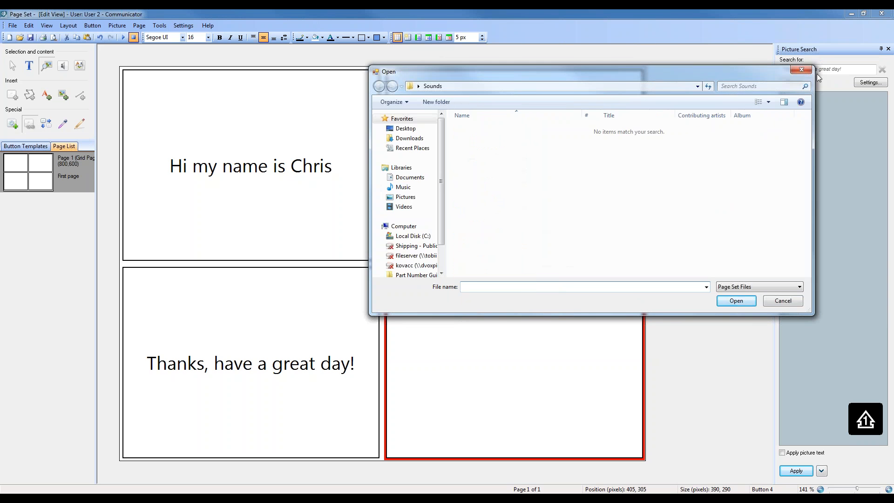
click(793, 74)
Link the lower-right button to the Home destination under the other link types, and save the link
click(521, 208)
click(665, 210)
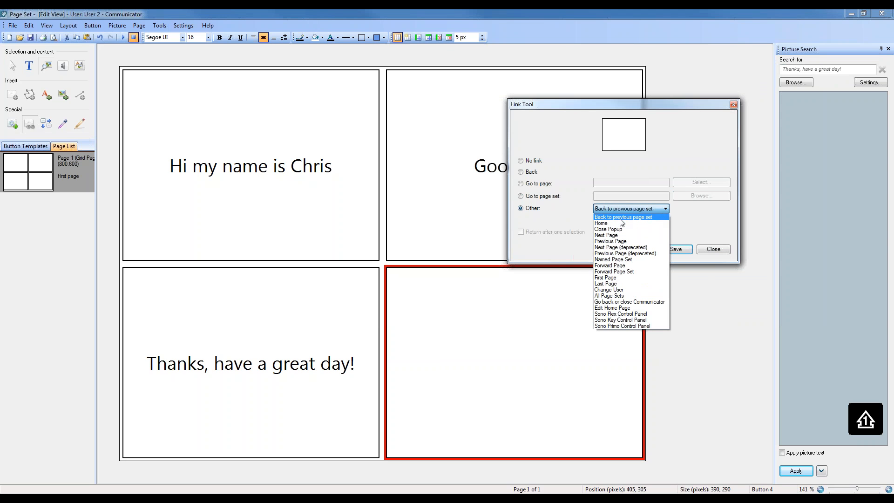
click(603, 223)
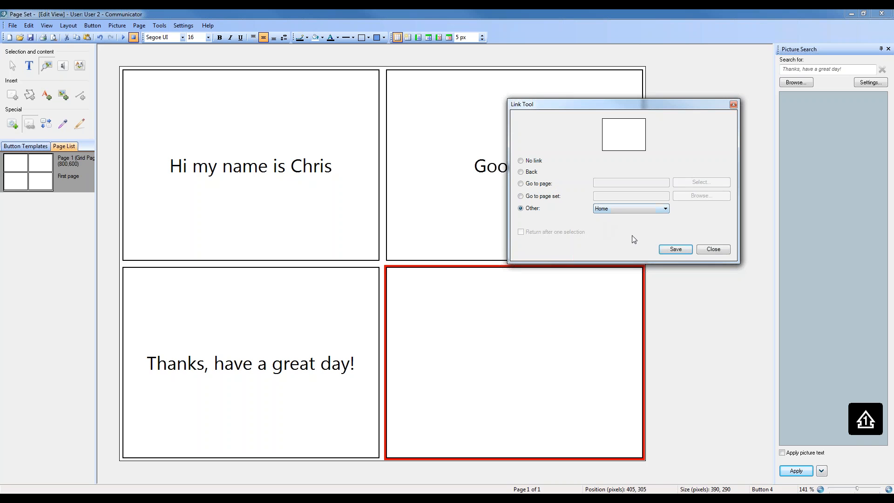
click(676, 249)
click(714, 250)
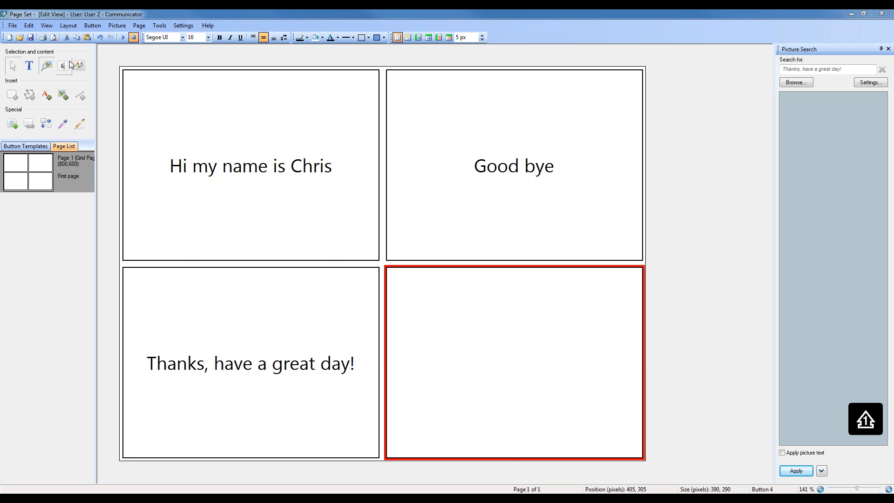
Search the pictures for "Home", apply the red-roofed 3D house to the lower-right button, and close the picture search
click(45, 67)
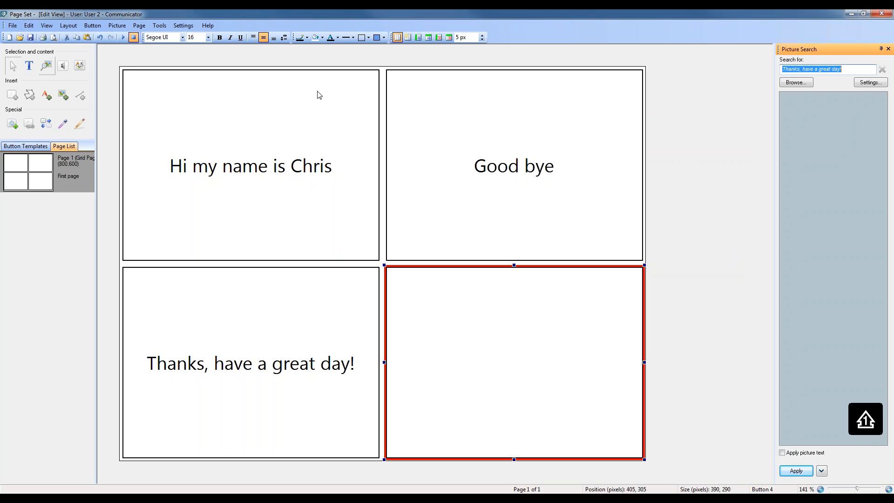
text(Home)
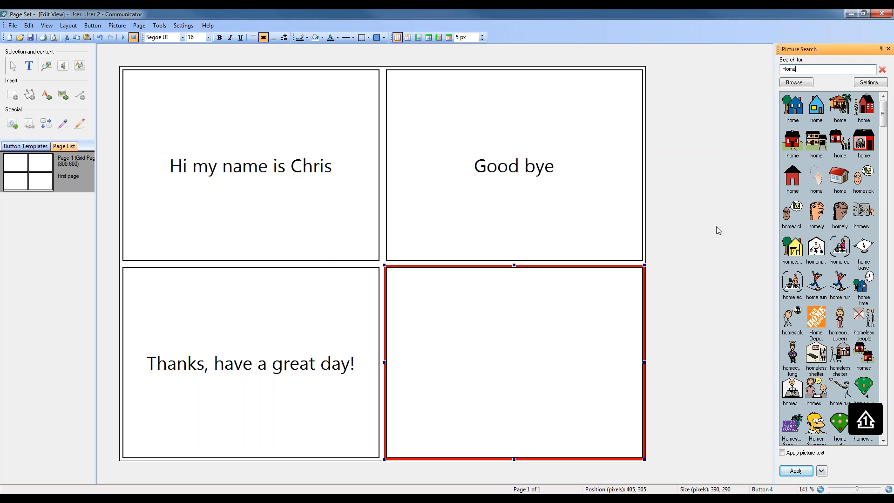
click(839, 176)
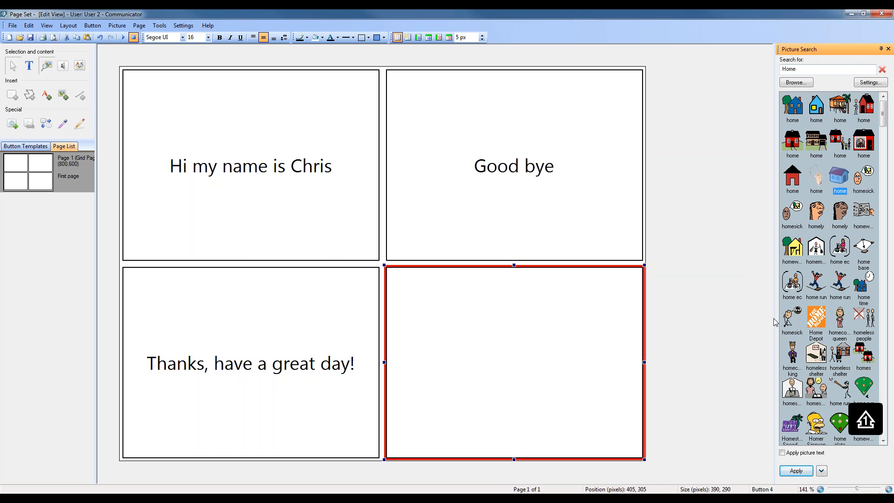
click(797, 471)
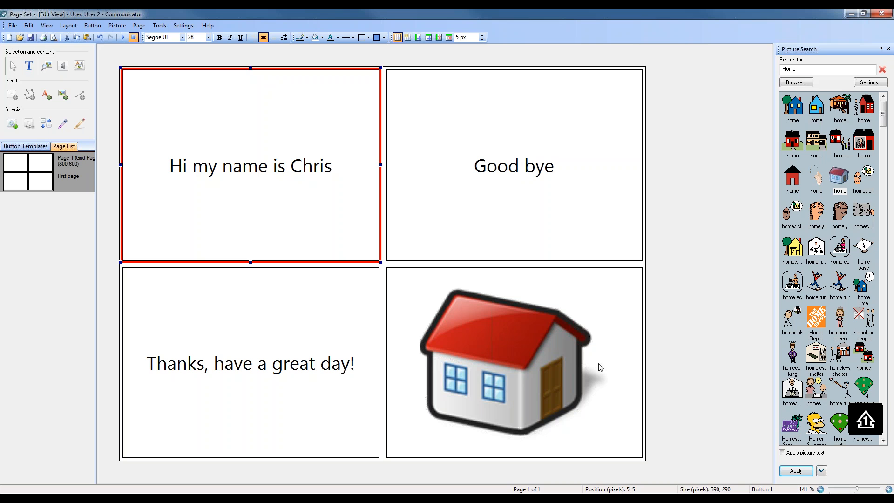
click(699, 337)
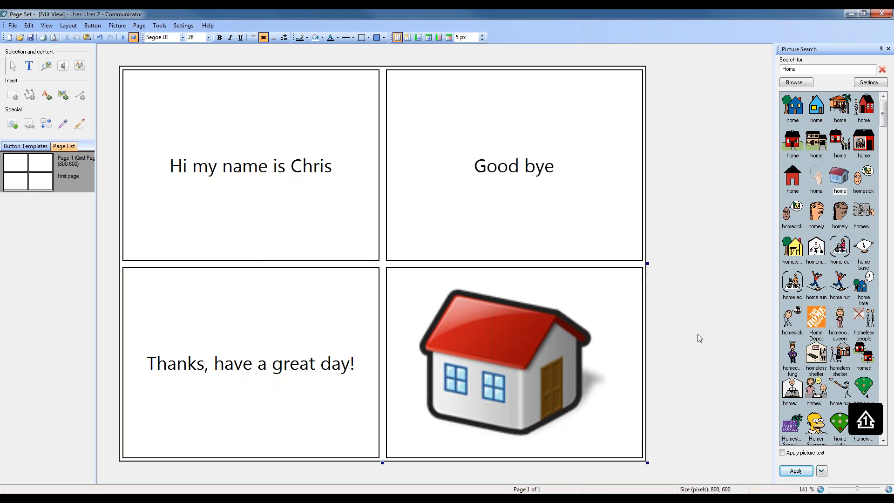
click(888, 49)
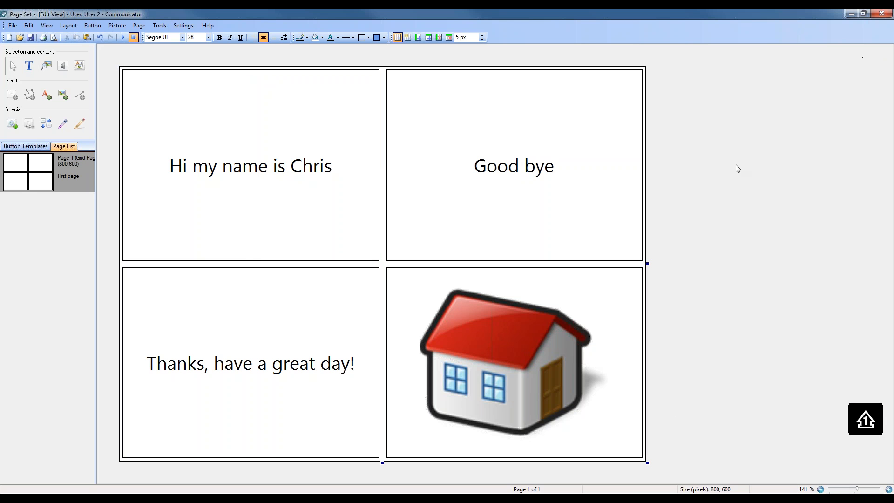
Save the page set in My Page Sets under the name "Recorded voice sounds"
click(12, 26)
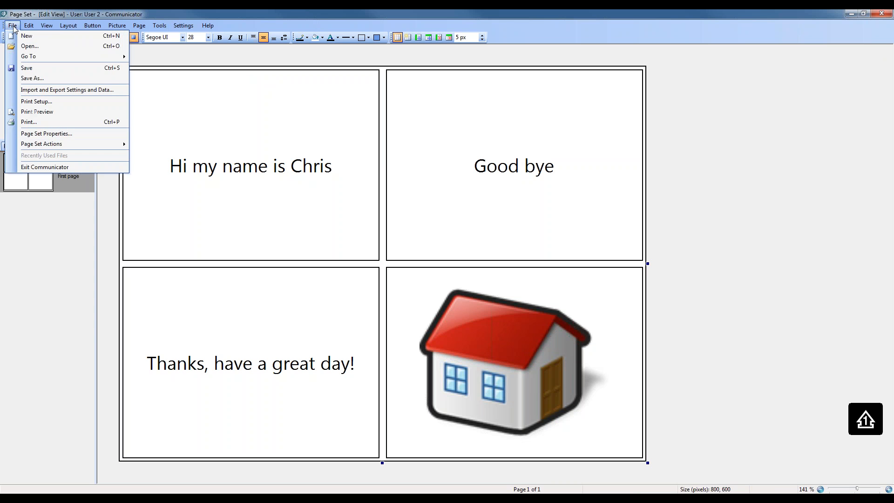
click(31, 78)
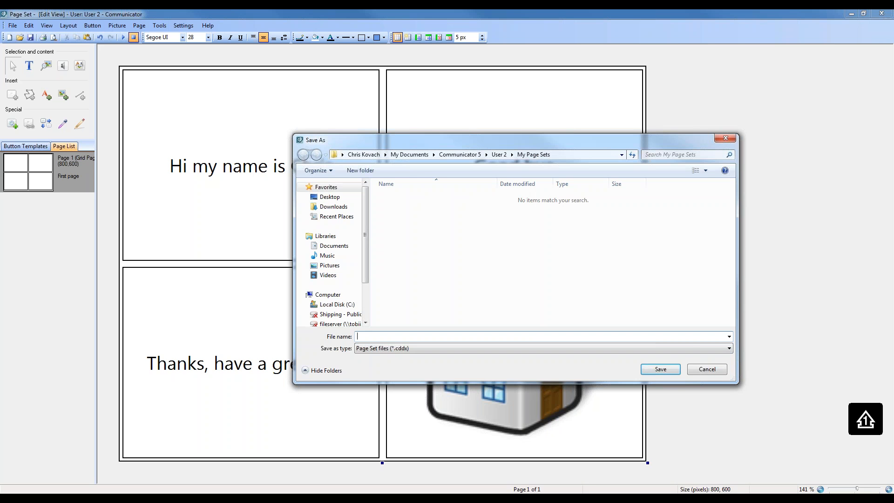
text(orded voice sounds)
click(662, 369)
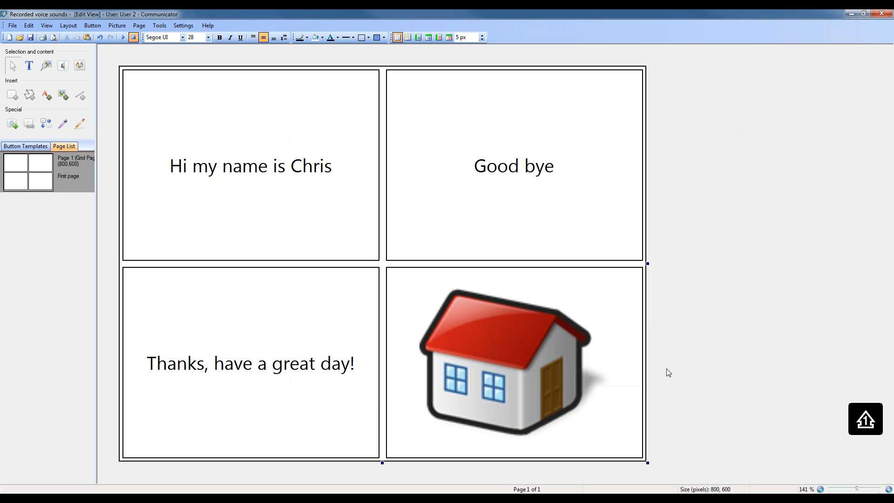
Run the page set to test its three sound buttons and Home link, and check the home page's second page
click(124, 39)
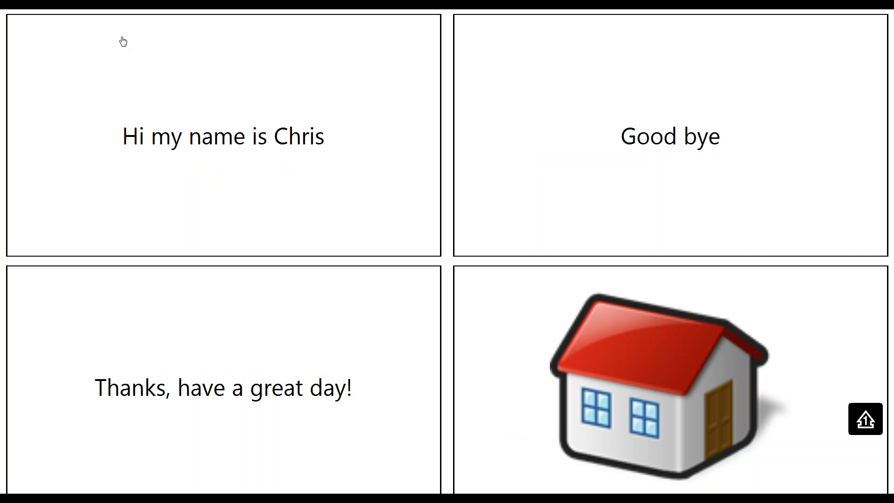
click(246, 152)
click(648, 157)
click(221, 390)
click(646, 364)
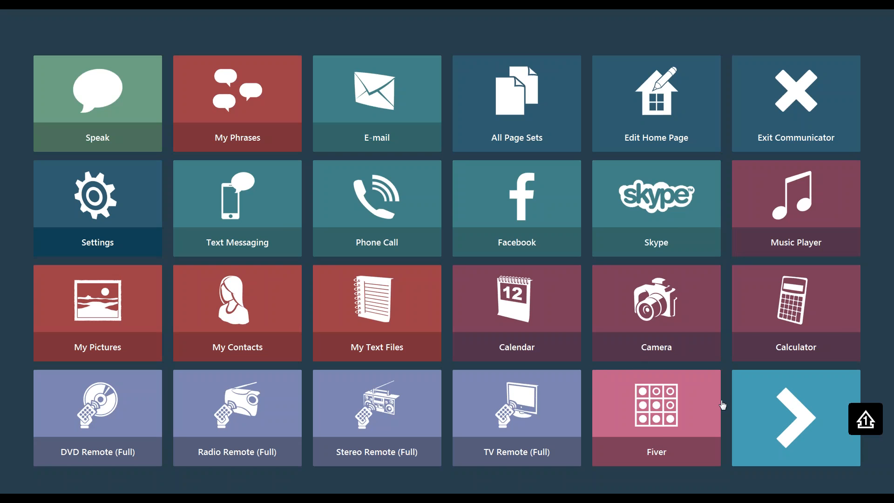
click(775, 414)
click(132, 408)
Edit the home page and add the "Recorded voice sounds" page set from My Page Sets to it
right_click(255, 39)
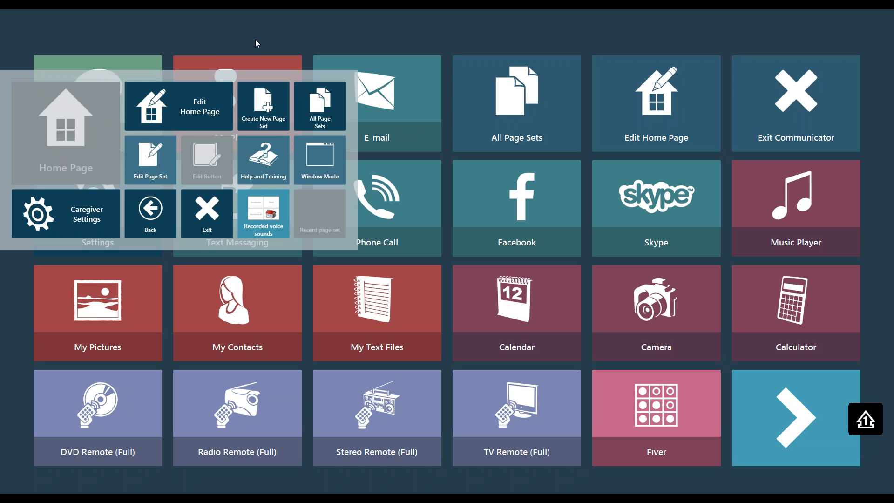
click(195, 113)
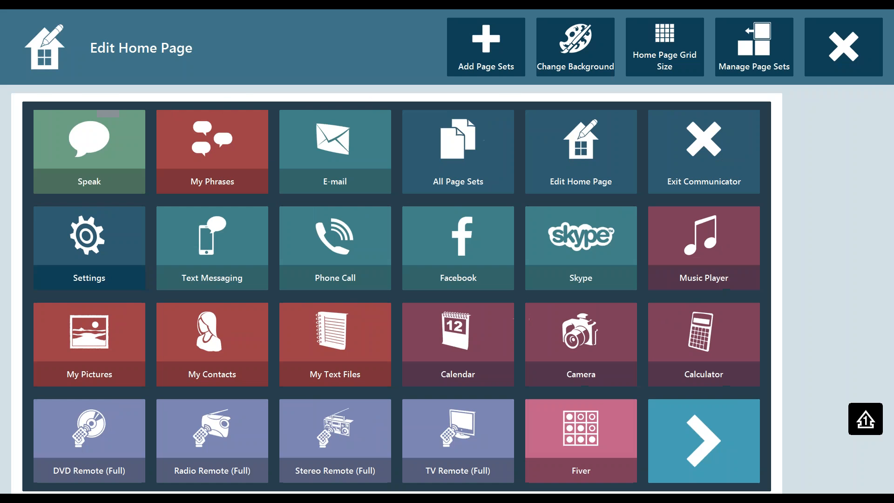
click(198, 117)
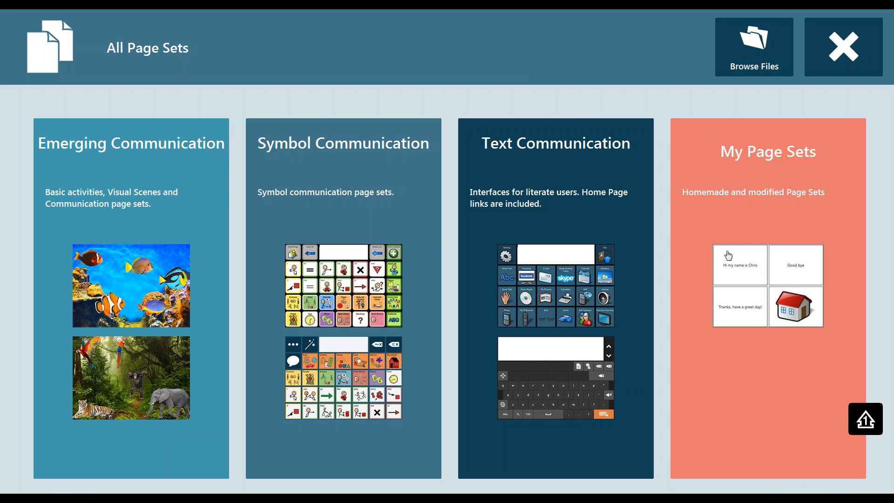
click(770, 274)
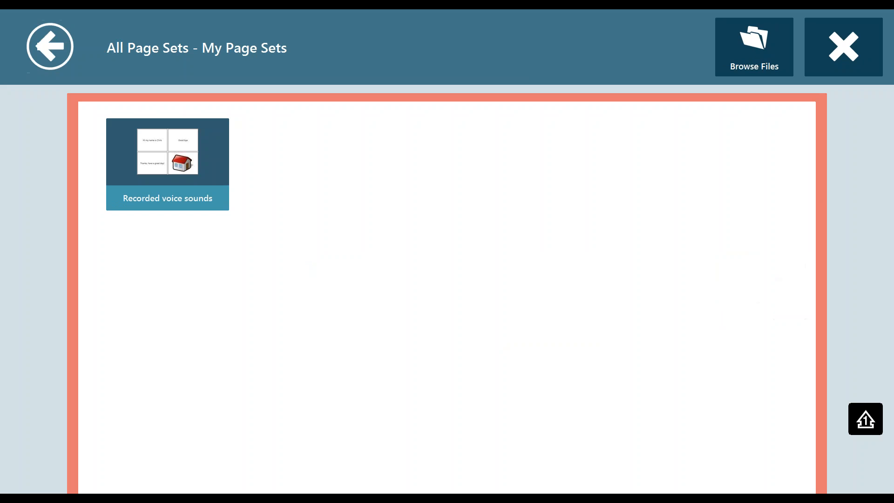
click(187, 166)
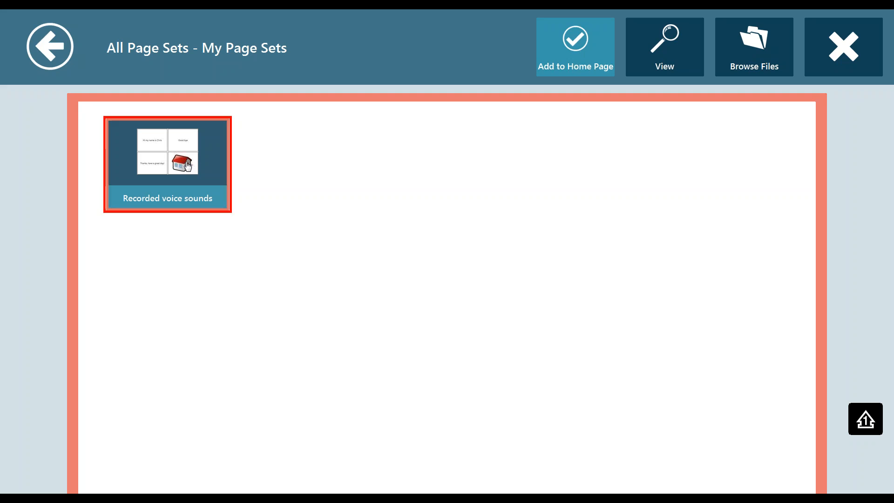
click(572, 57)
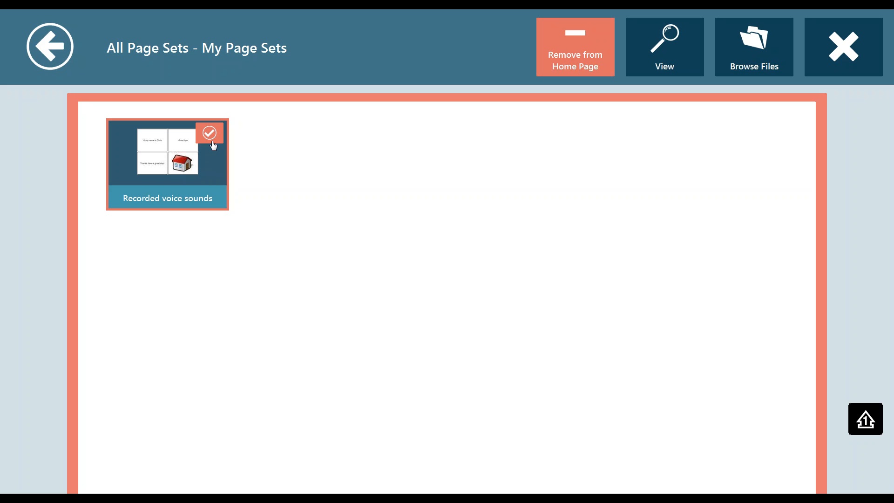
click(842, 60)
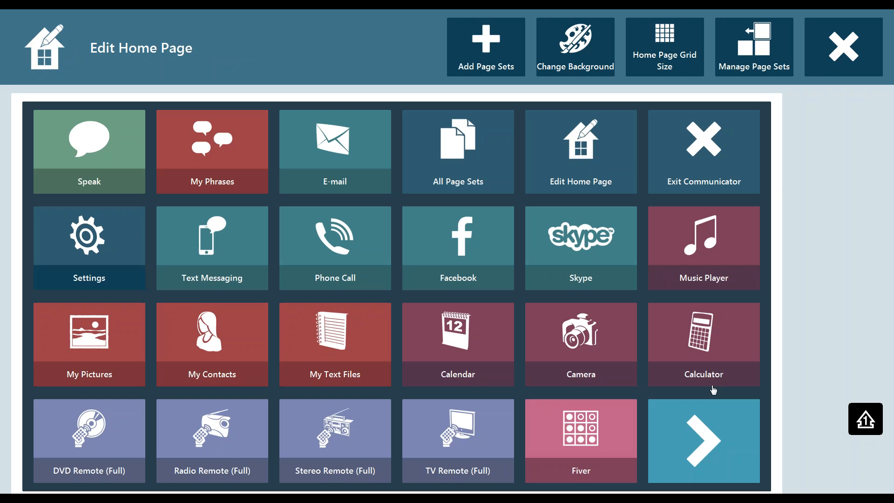
Move the "Recorded voice sounds" tile forward from the home page's second page to the slot just before Calendar
click(700, 438)
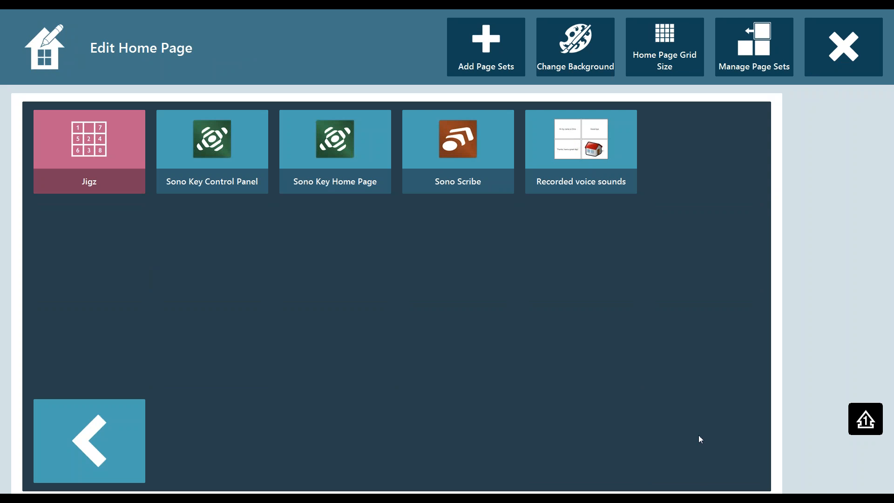
click(115, 436)
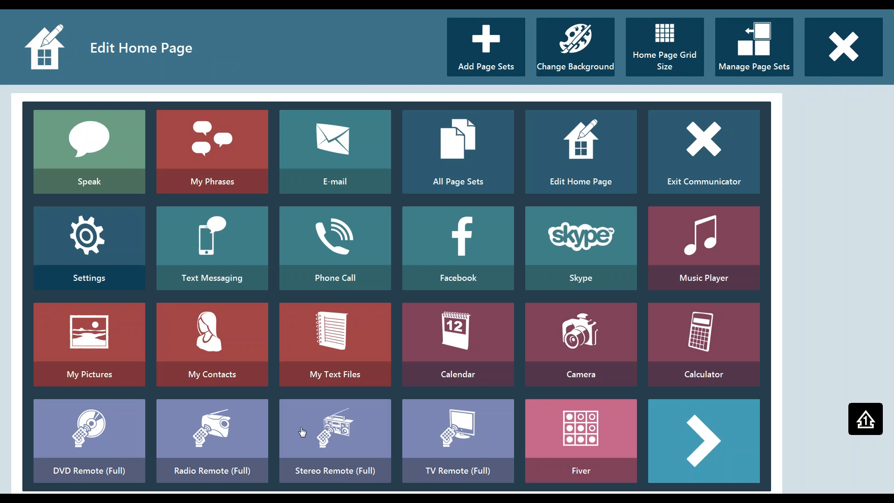
click(735, 449)
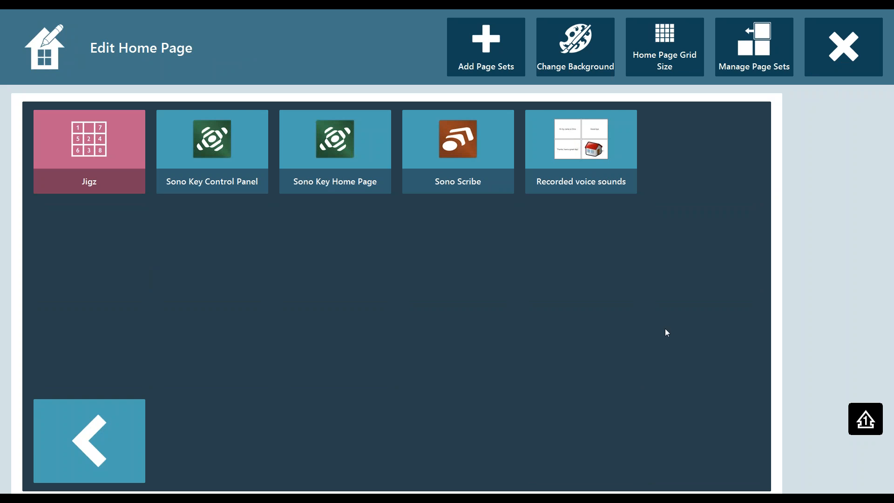
click(608, 147)
click(847, 130)
click(849, 130)
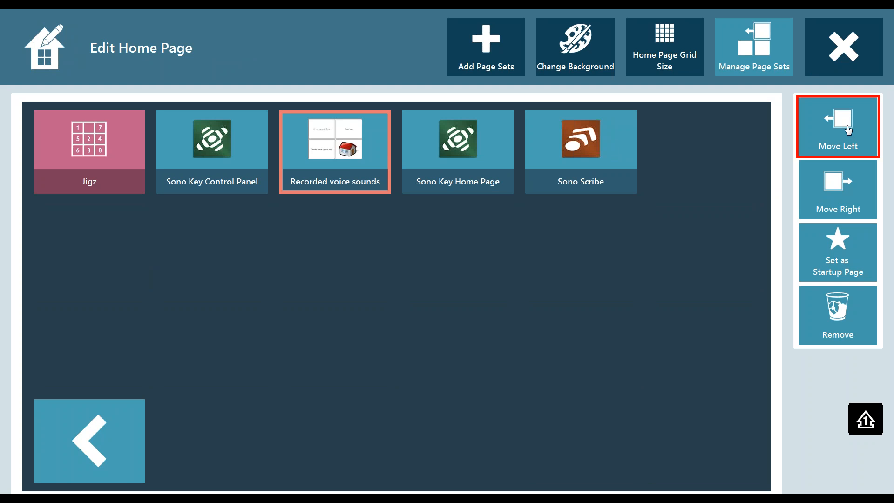
click(849, 130)
click(849, 130)
click(849, 130)
click(848, 130)
click(848, 130)
click(848, 130)
click(849, 130)
click(848, 129)
click(849, 130)
click(849, 130)
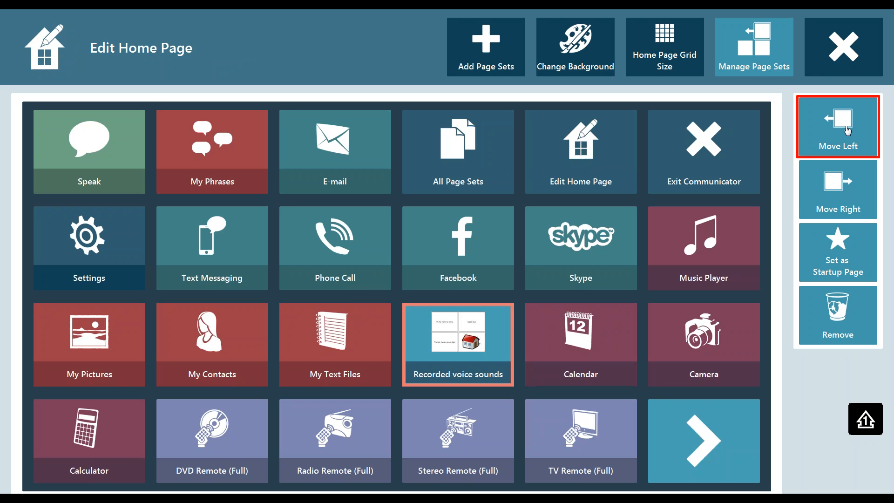
Move the "Recorded voice sounds" tile forward to the slot between My Phrases and E-mail, and finish editing the home page
click(849, 130)
click(849, 130)
click(848, 130)
click(849, 130)
click(848, 130)
click(849, 130)
click(849, 130)
click(848, 130)
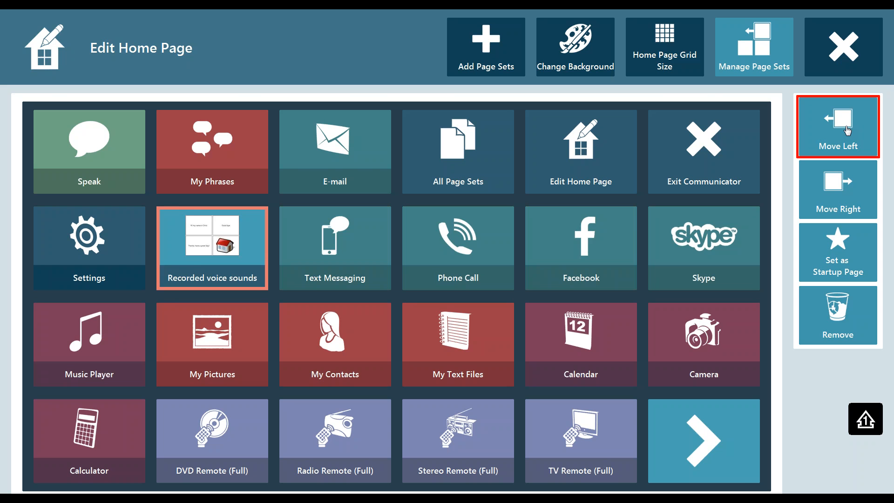
click(849, 129)
click(849, 130)
click(849, 130)
click(848, 131)
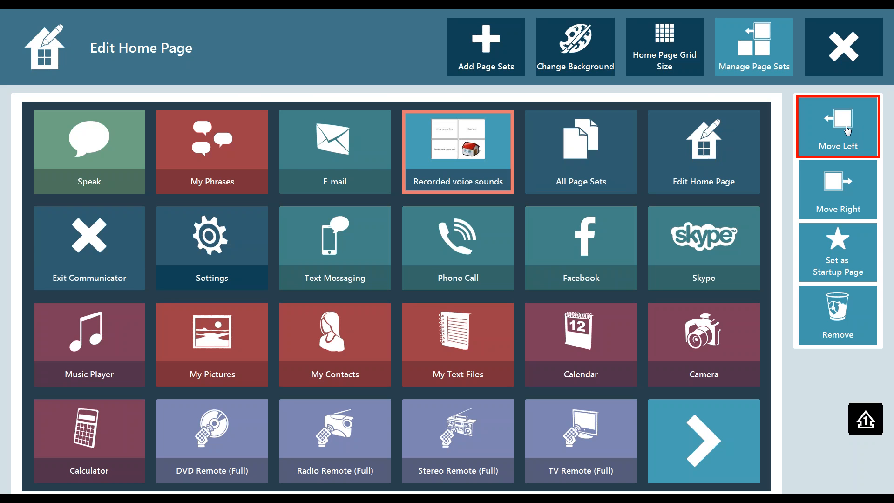
click(848, 130)
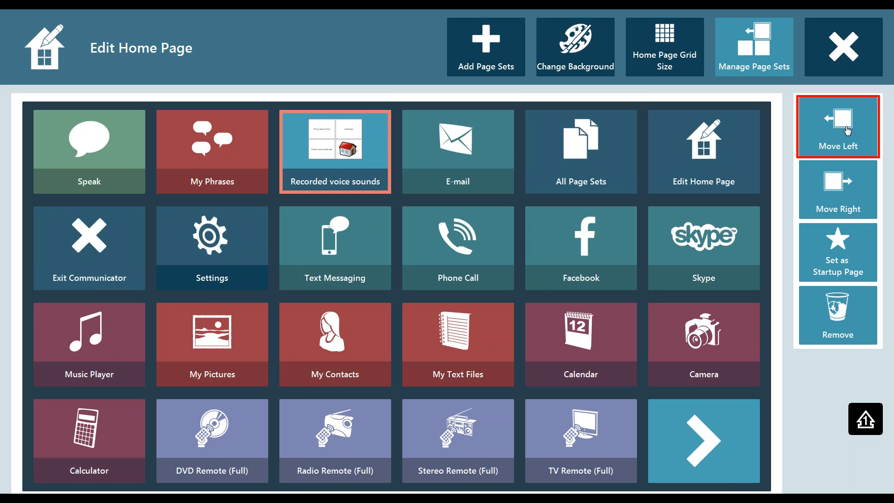
click(845, 53)
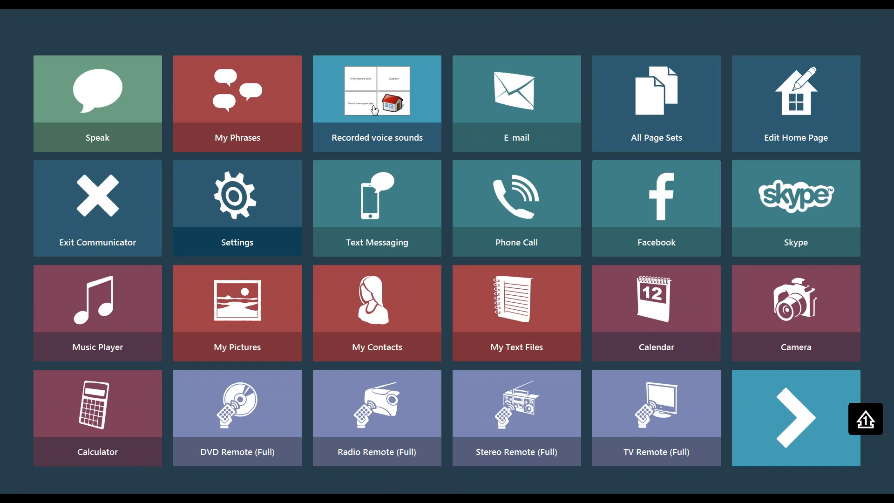
Open the "Recorded voice sounds" page set from the home page and return through its Home link button
click(375, 109)
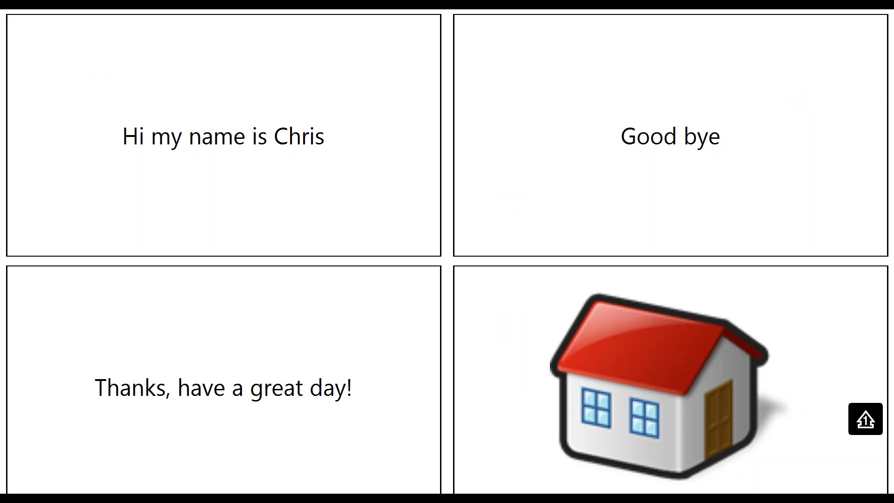
click(659, 349)
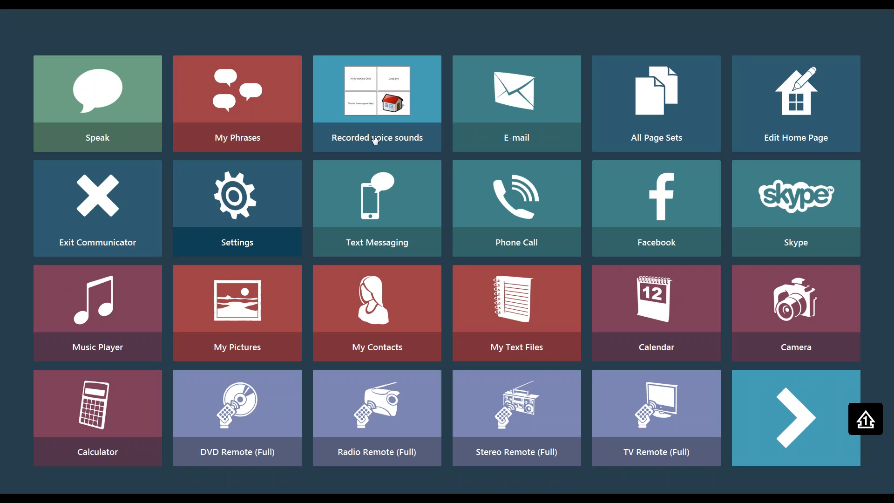